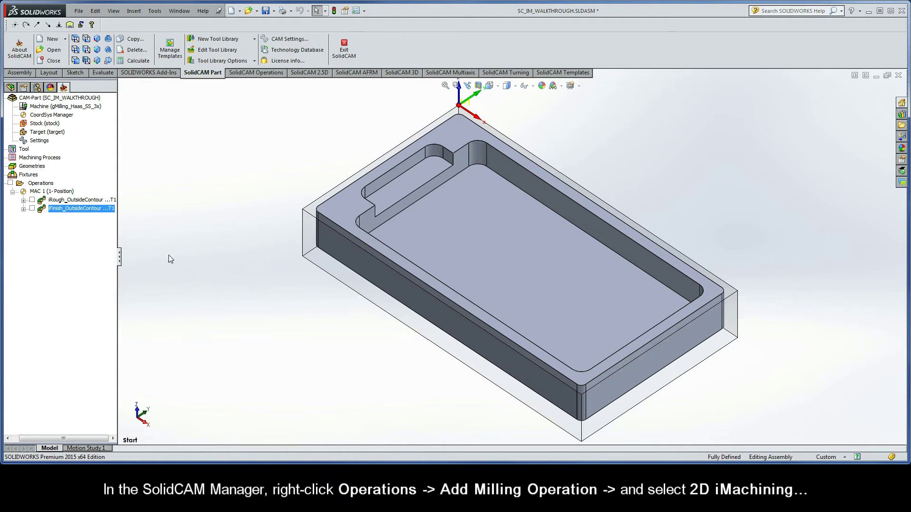
Add a new 2D iMachining milling operation under Operations, keeping iRough technology.
right_click(52, 185)
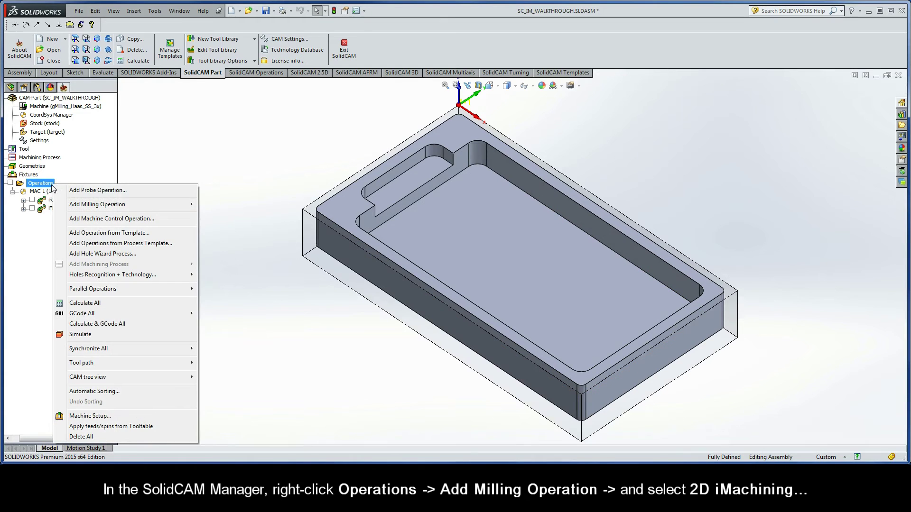
mouse_move(75, 208)
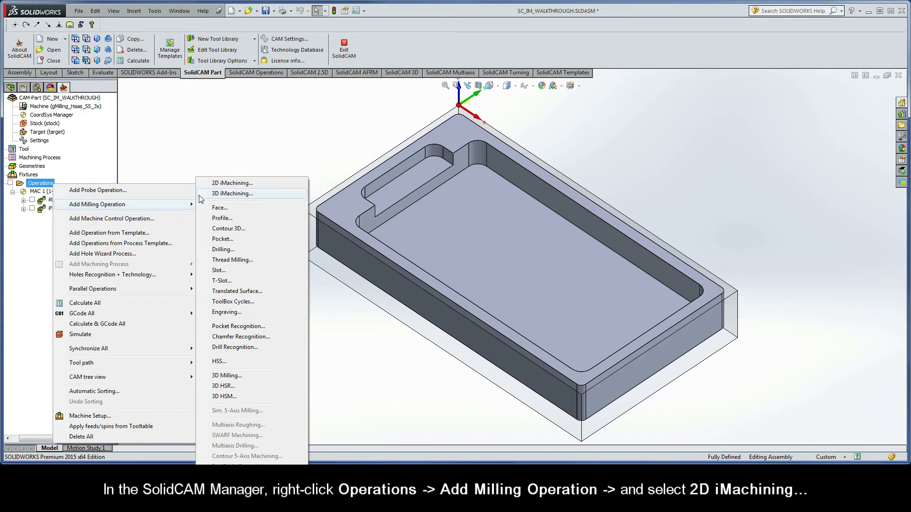
click(251, 185)
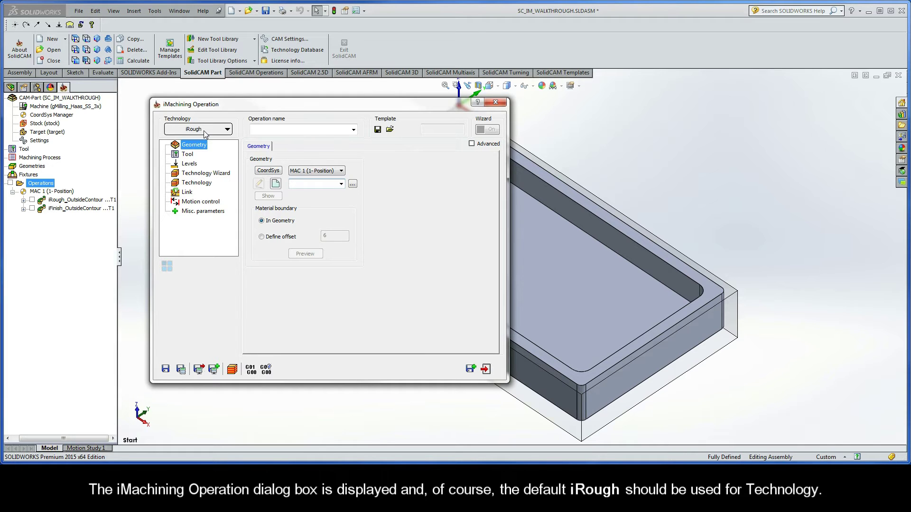
Chain the center pocket's lower edge into closed geometry contour1 using Auto-constant Z.
click(275, 185)
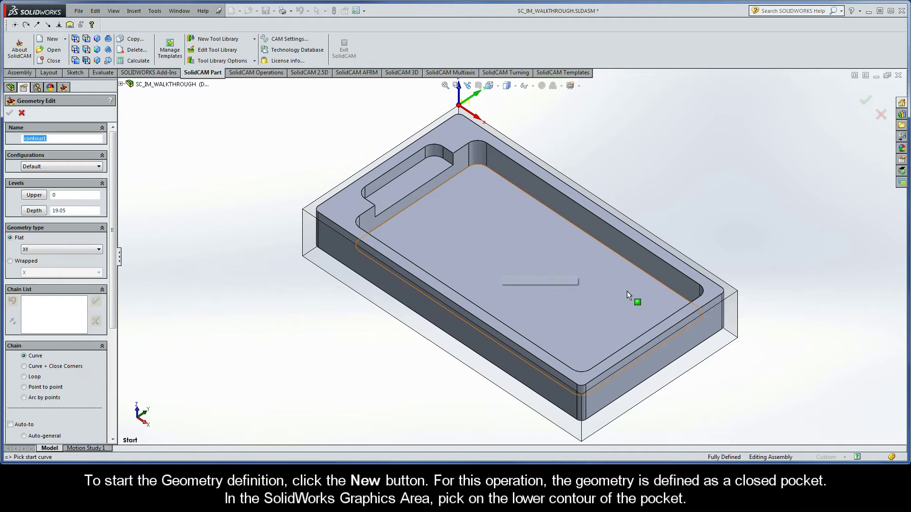
click(664, 286)
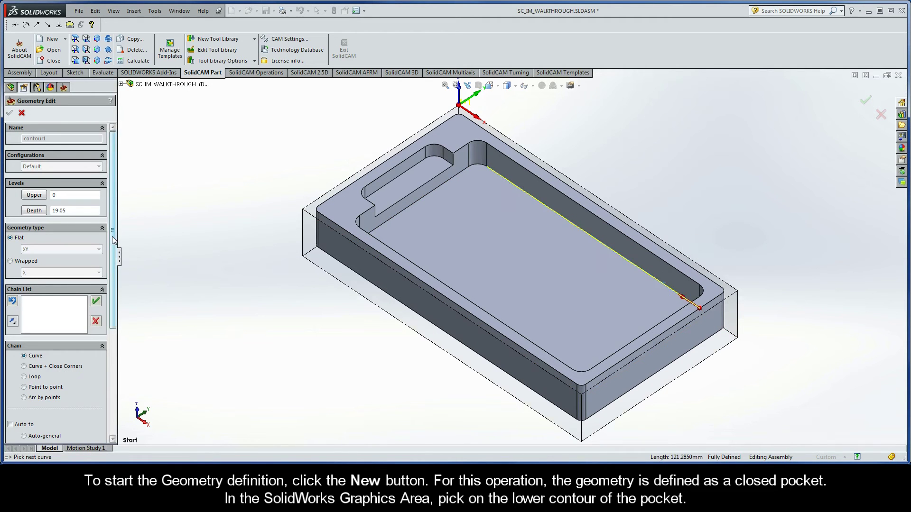
drag(112, 234, 113, 304)
click(23, 338)
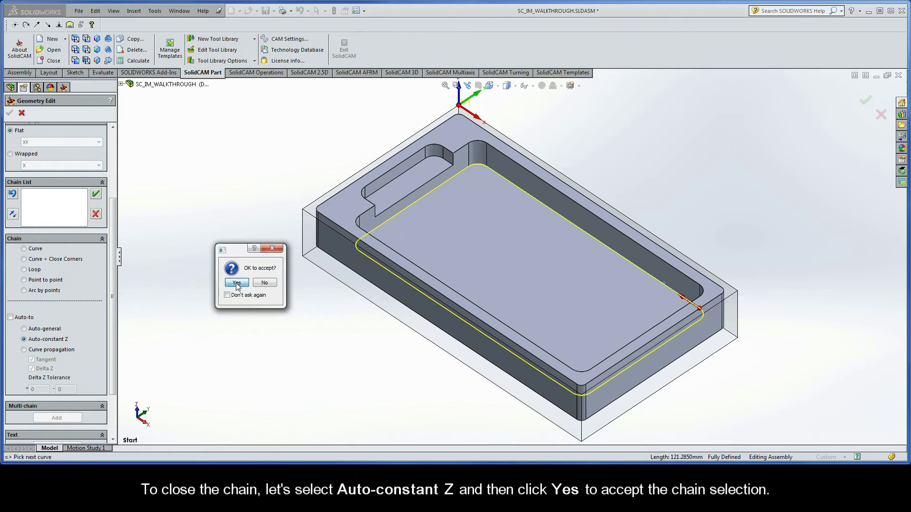
click(237, 282)
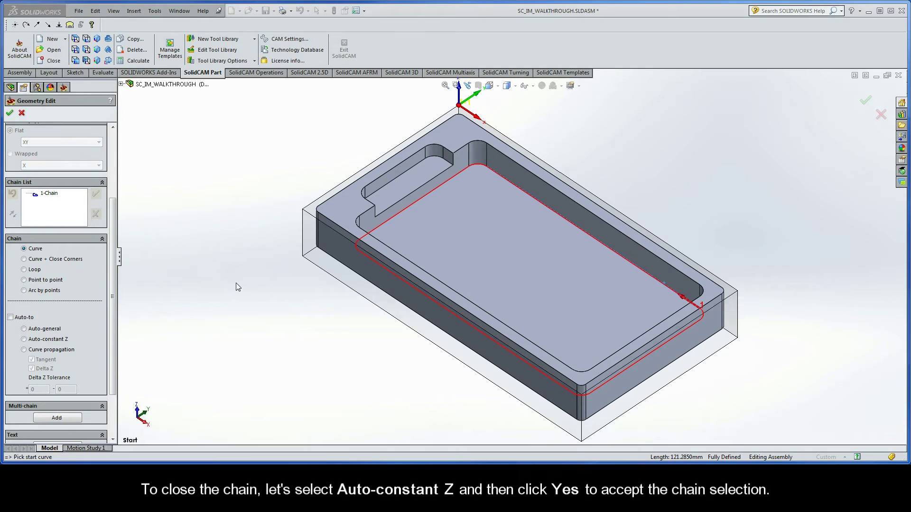
click(10, 113)
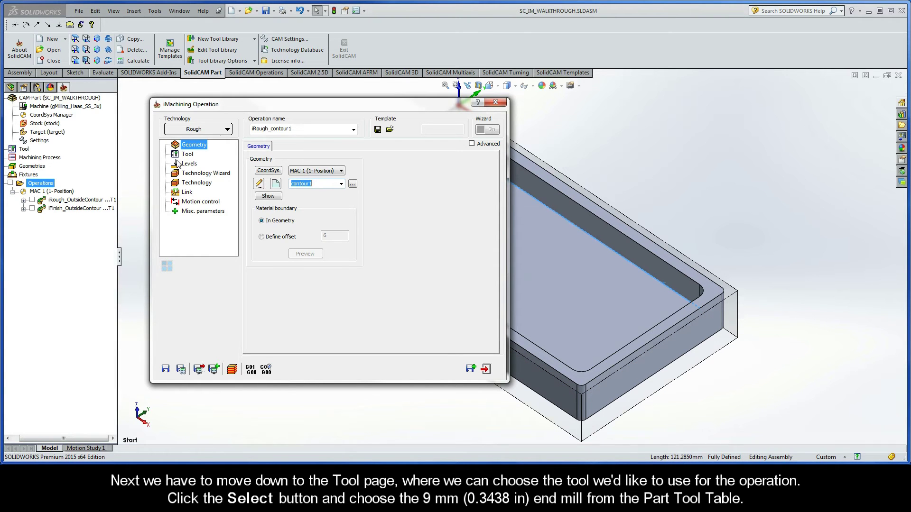
Assign tool 1, the 9 mm END MILL, from the tool table to the operation.
click(188, 156)
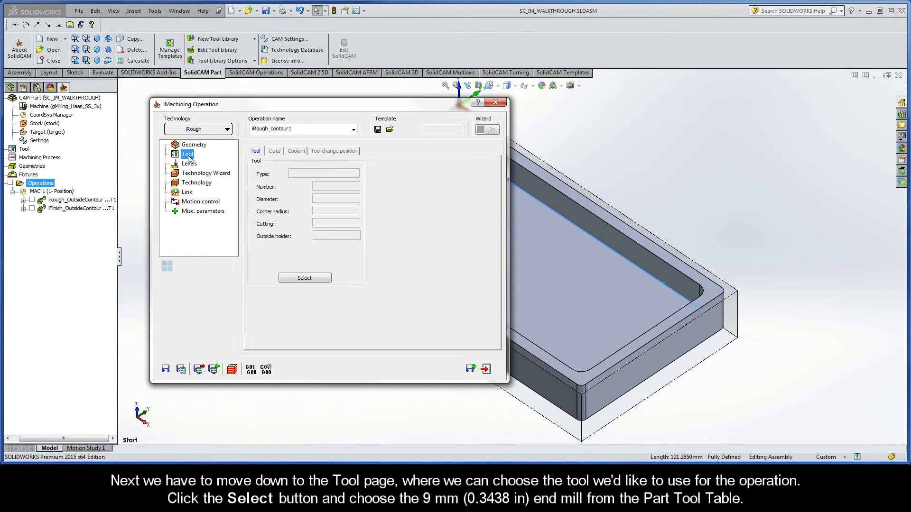
click(304, 279)
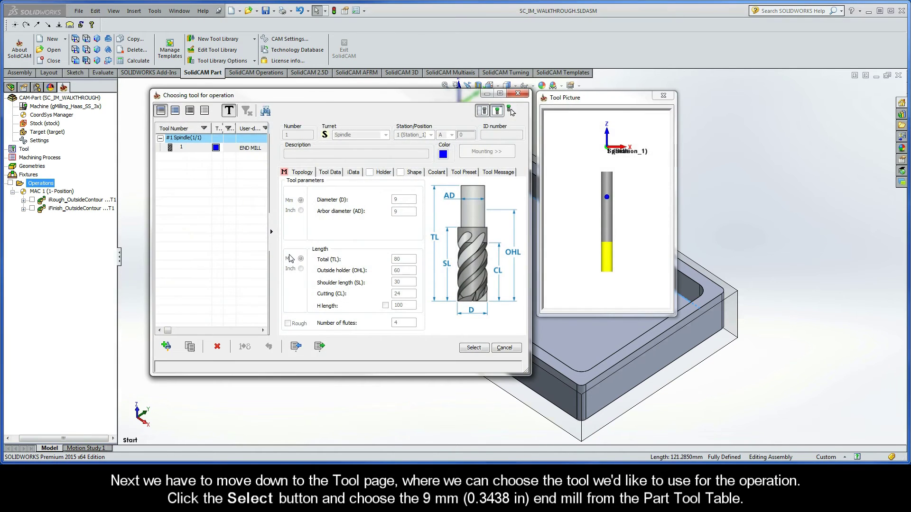
click(238, 148)
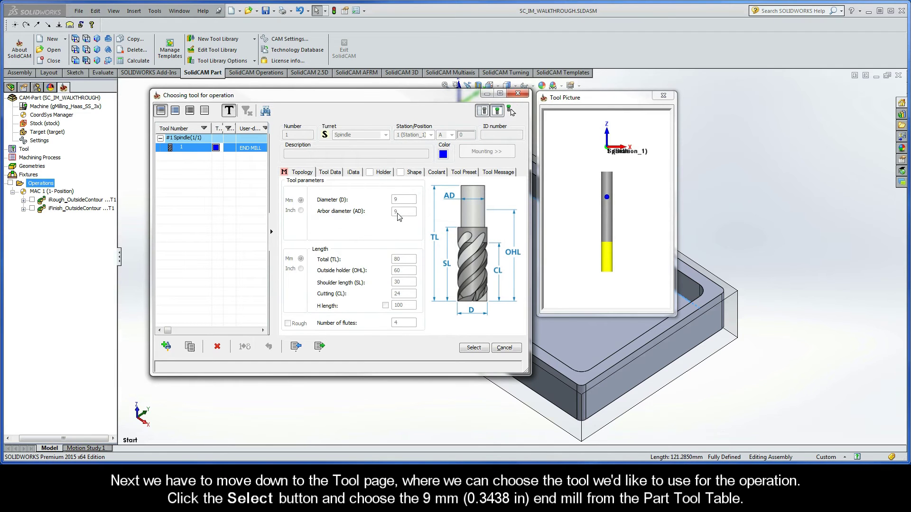
click(474, 348)
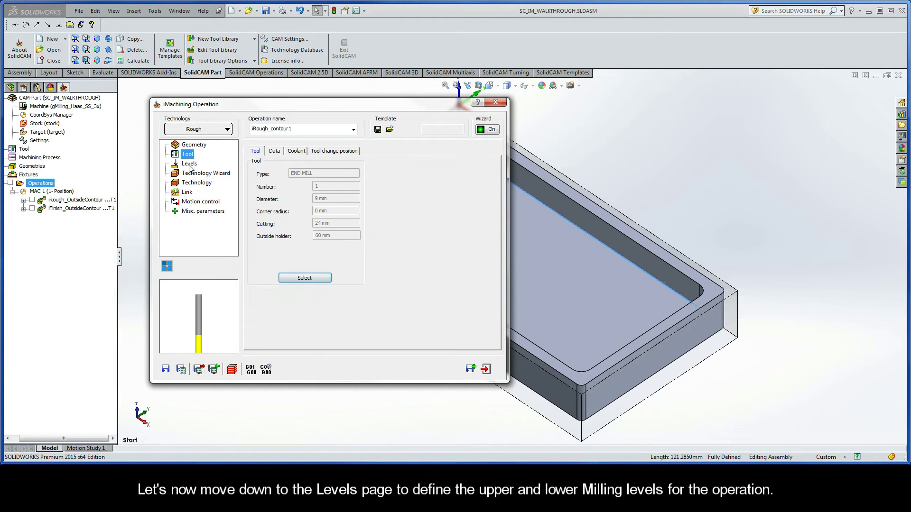
Set upper level 0 from the stock top face and pocket depth 12.7 from the pocket floor.
click(190, 164)
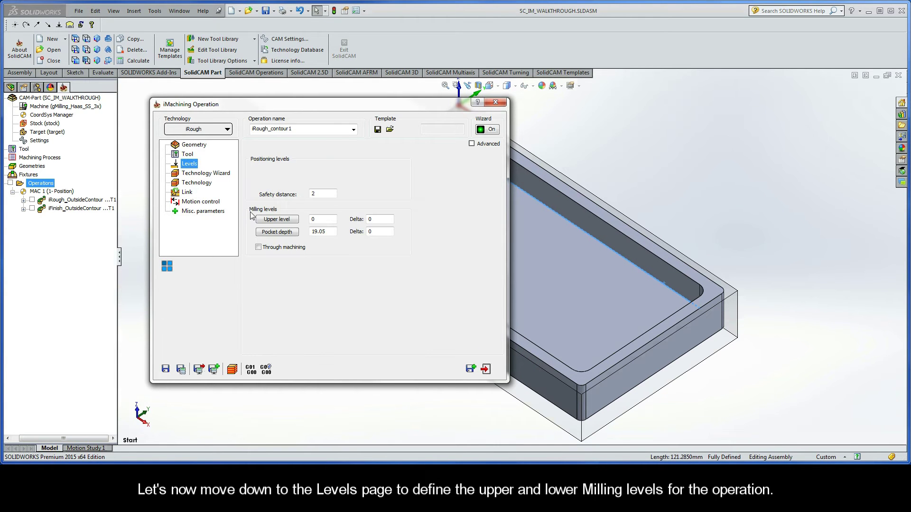
click(277, 219)
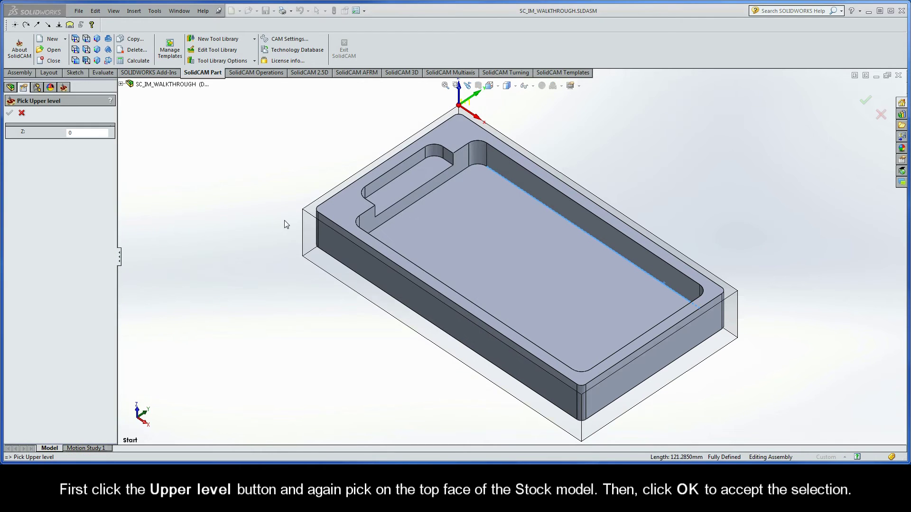
click(310, 209)
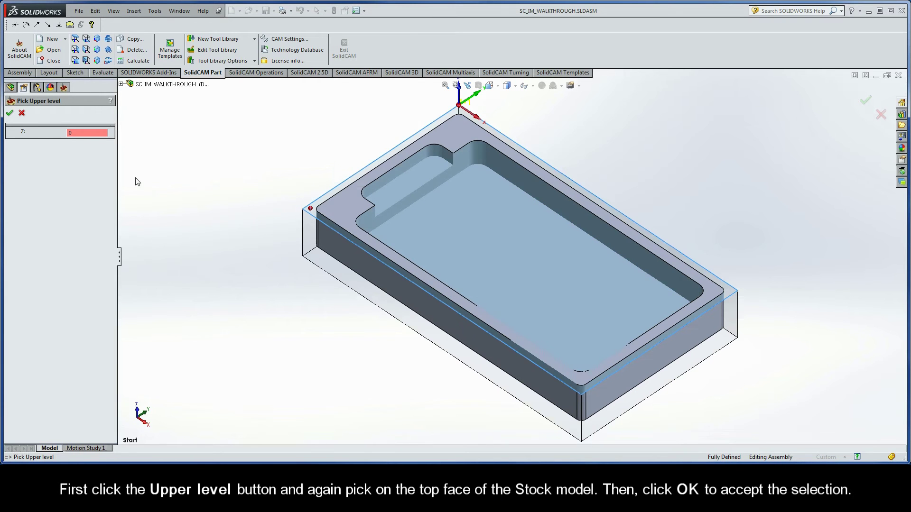
click(9, 113)
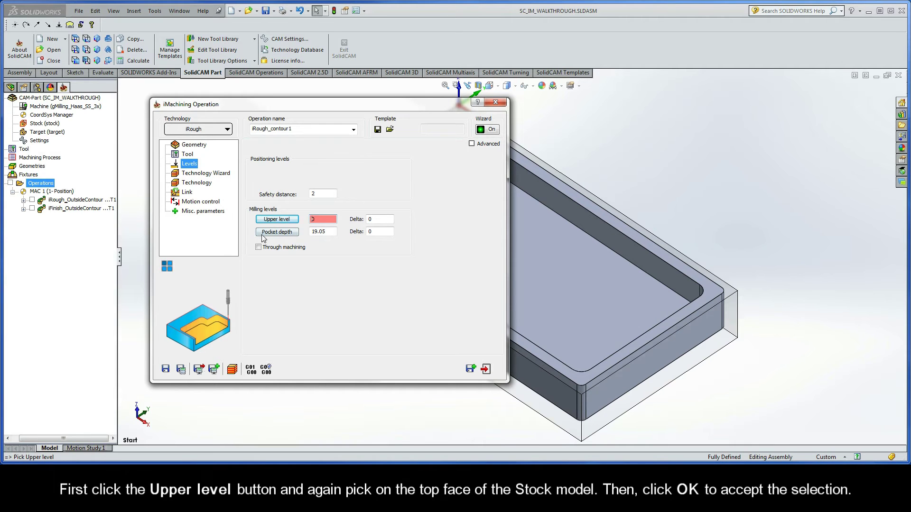
click(277, 232)
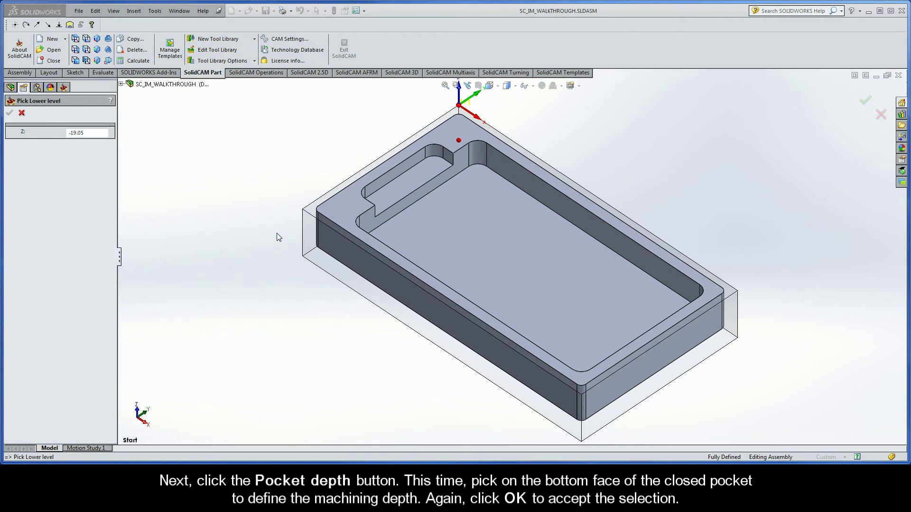
click(445, 232)
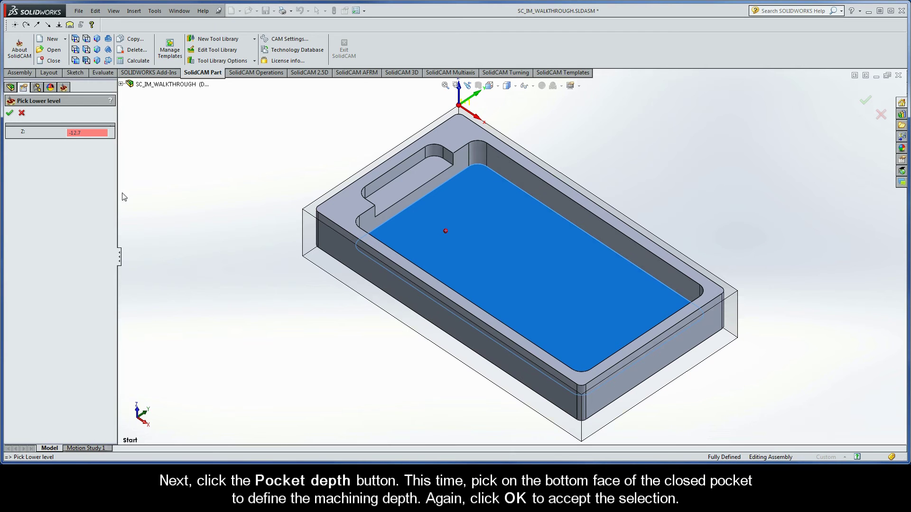
click(10, 113)
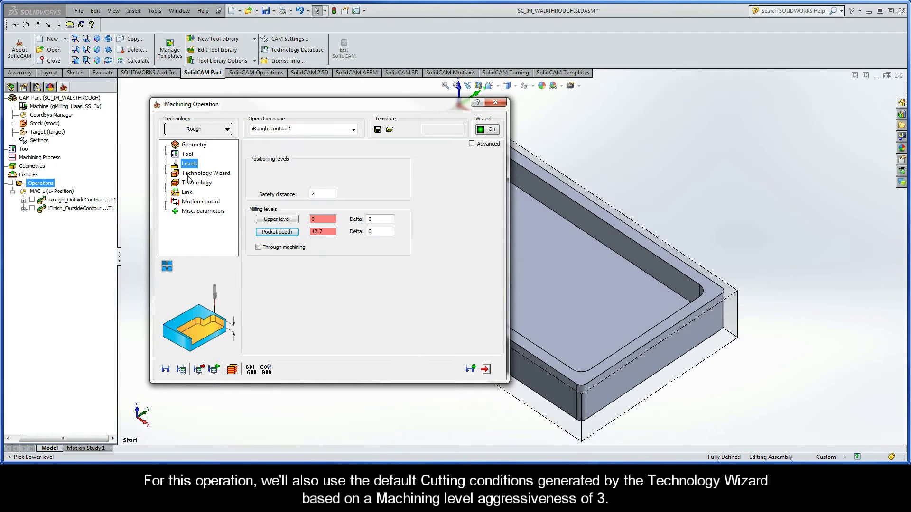
On the Technology page, set wall/island offset 0.24, floor offset 0 and morphing spiral Efficiency 1.
click(206, 174)
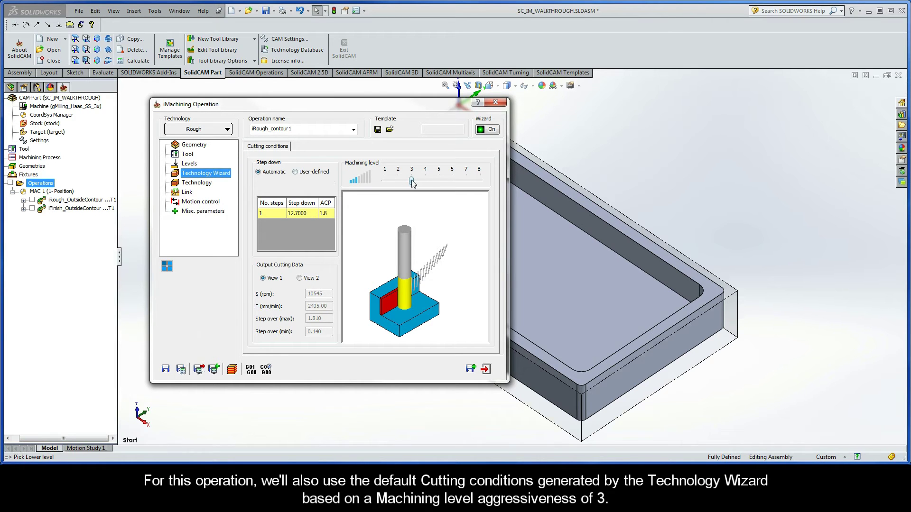
click(198, 183)
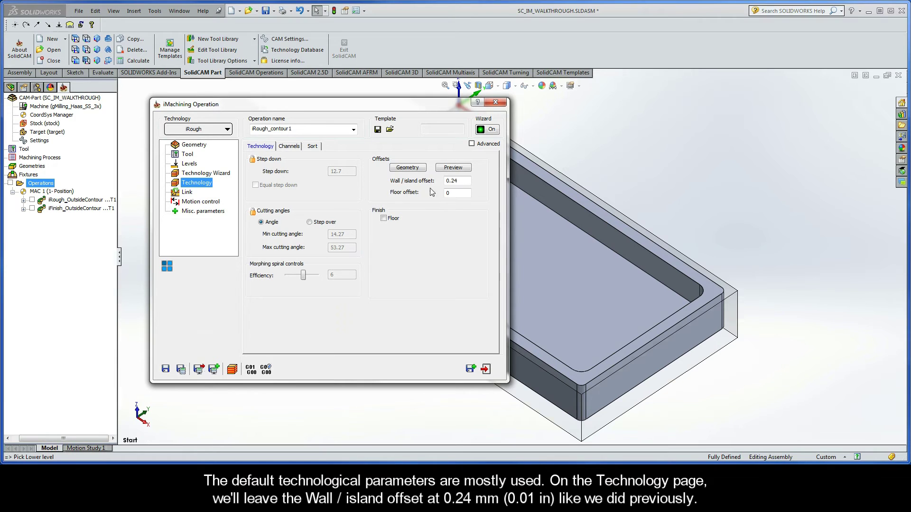
mouse_move(459, 182)
drag(464, 182, 437, 185)
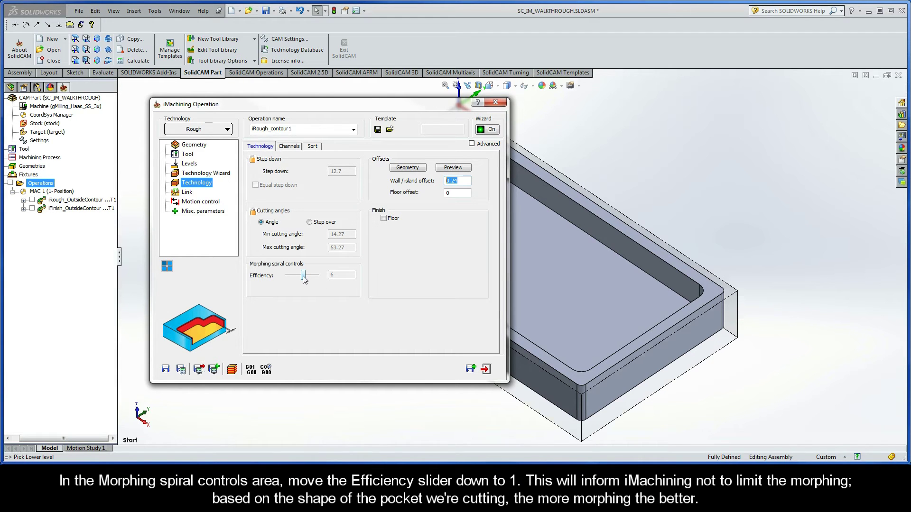
drag(303, 276, 286, 277)
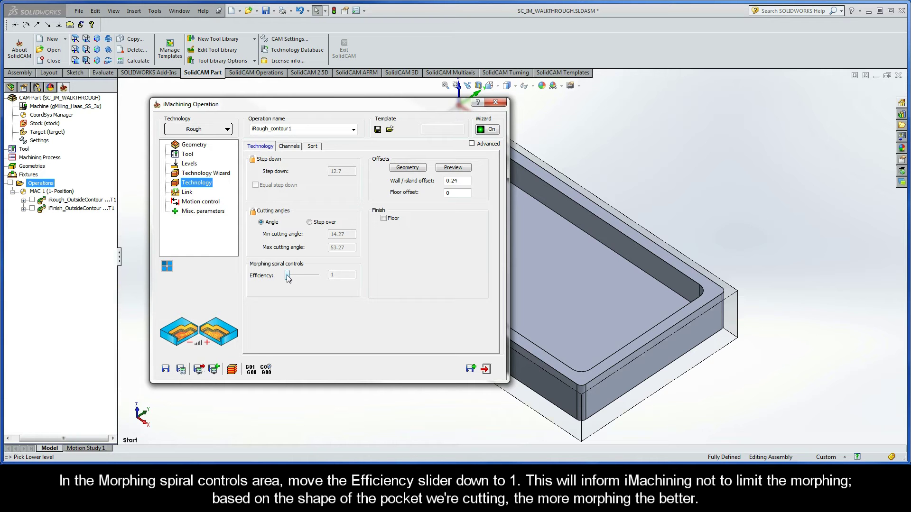
mouse_move(288, 279)
mouse_down()
mouse_move(304, 278)
mouse_move(287, 278)
mouse_up()
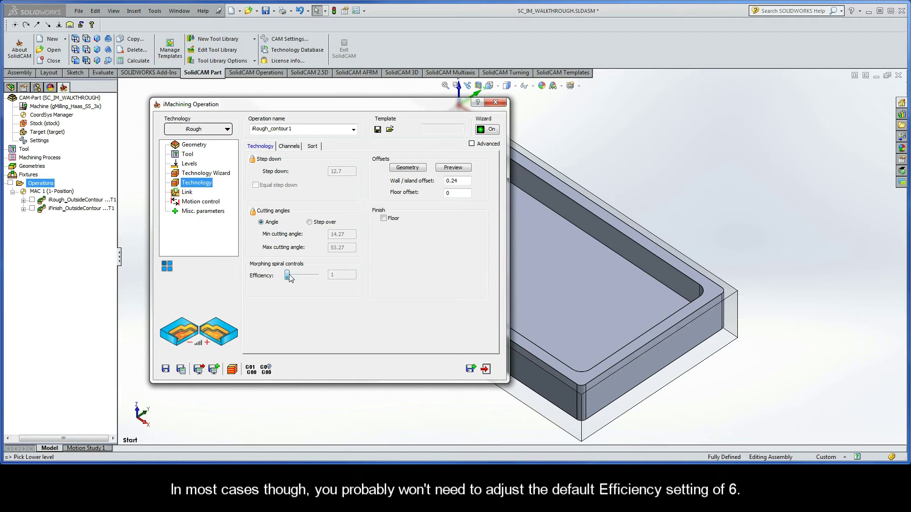
Rename the operation iRough_CenterPocket on the Link page, then save and calculate it.
click(187, 193)
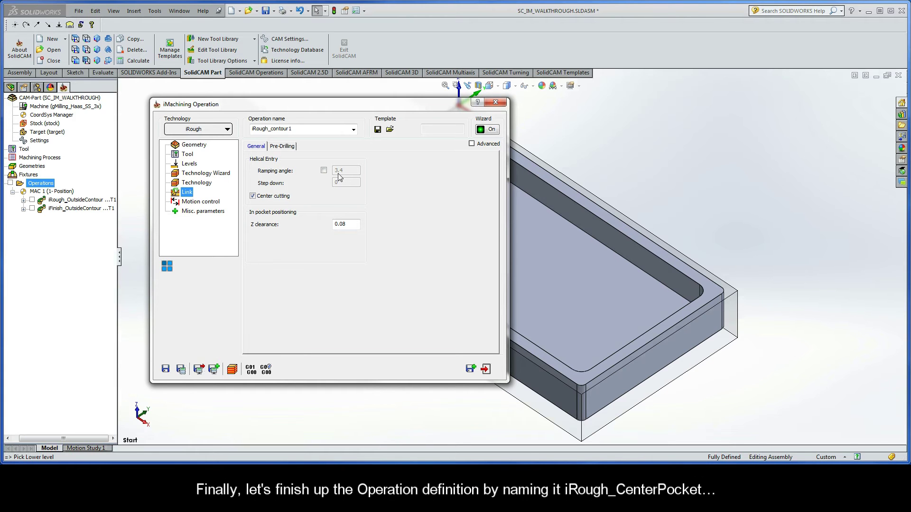
double_click(299, 129)
drag(299, 129, 270, 130)
text(CenterPocket)
click(181, 369)
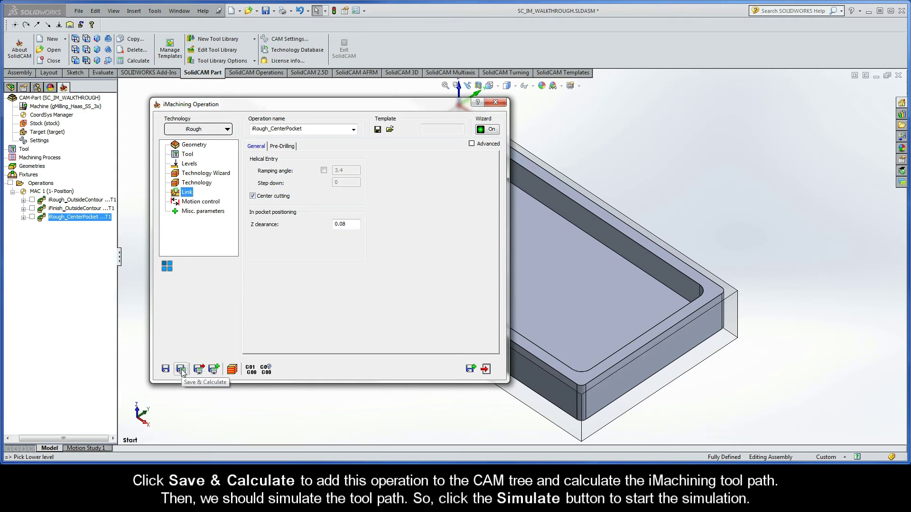
click(180, 369)
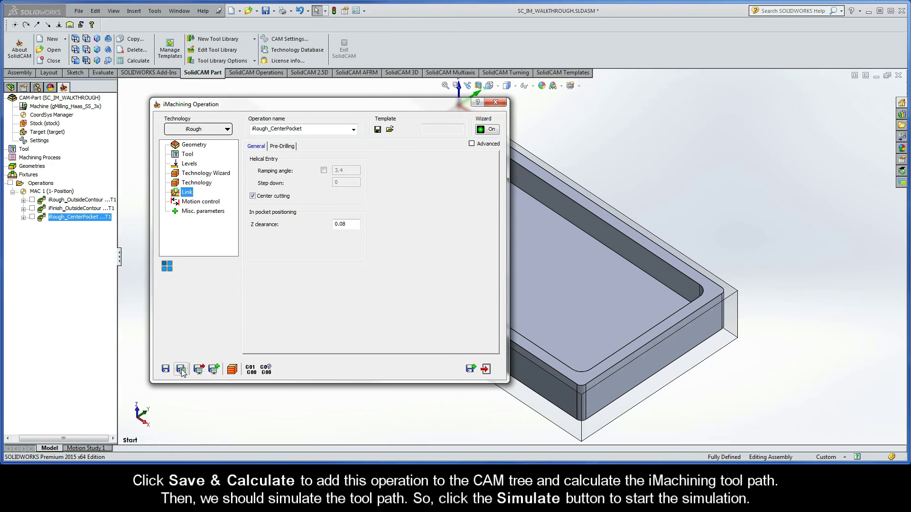
Play the roughing tool path simulation at higher speed, then exit back to the operation.
click(232, 369)
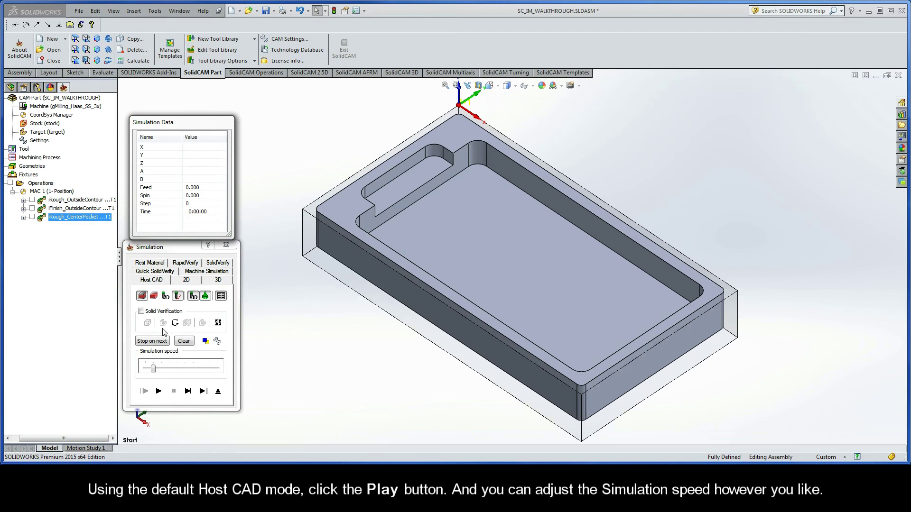
click(158, 391)
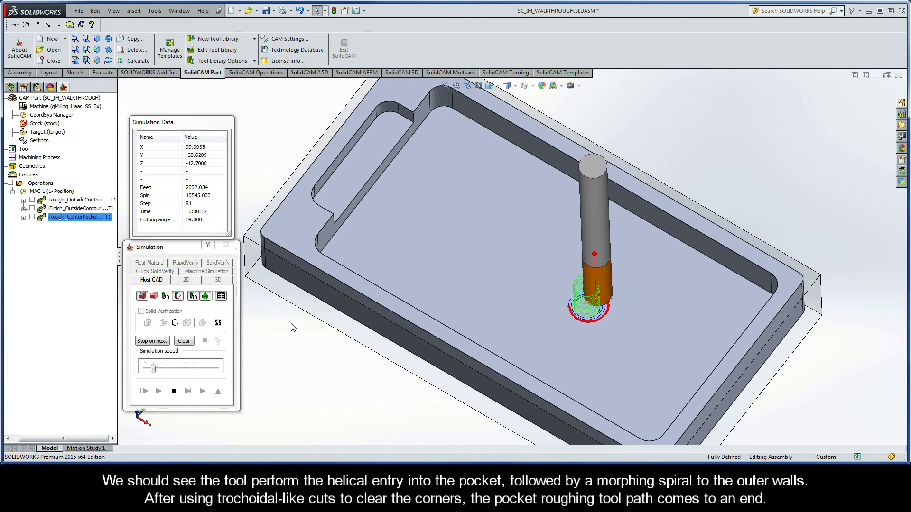
drag(154, 370, 194, 371)
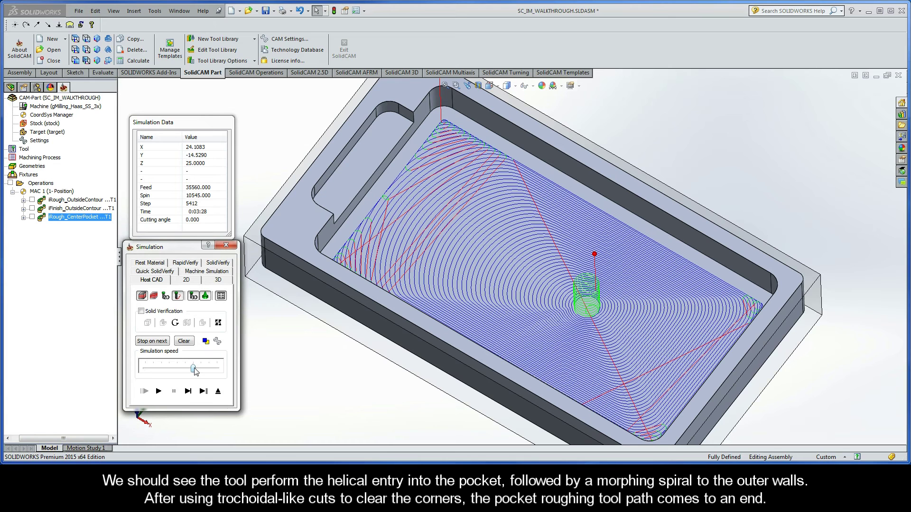
click(218, 392)
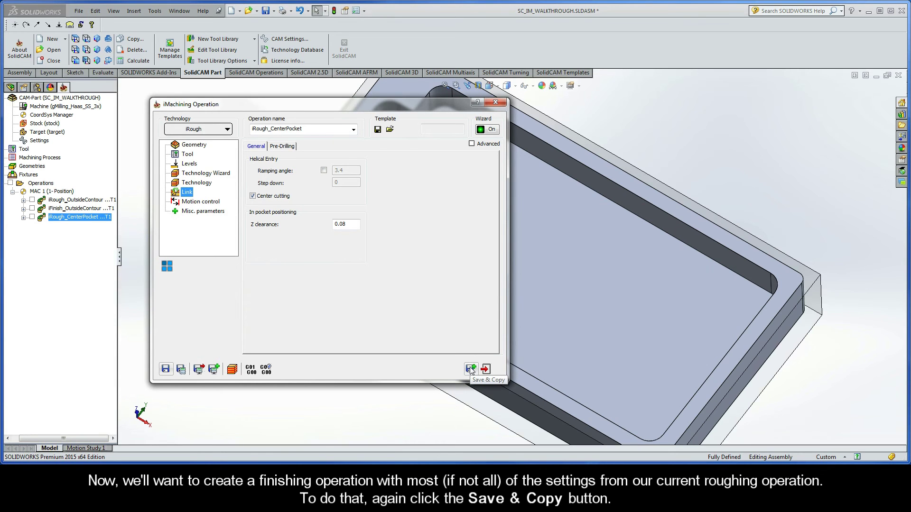
Save a copy of the roughing operation and switch its technology to iFinish.
click(470, 370)
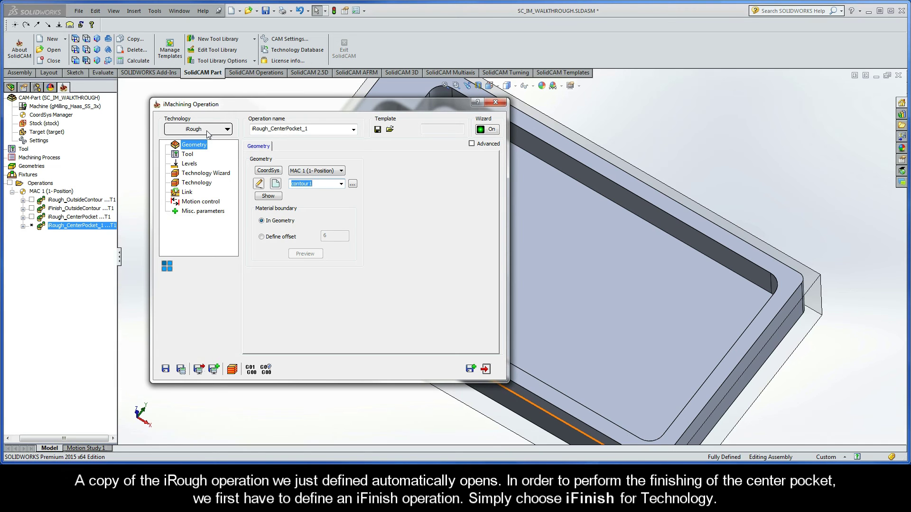
click(207, 129)
click(196, 162)
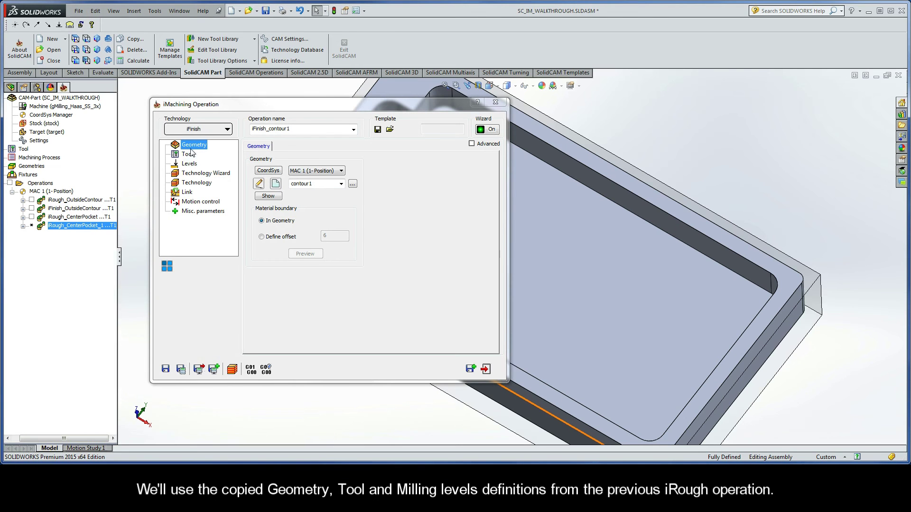
Review the copy's inherited Tool, Levels, Technology Wizard and Technology settings.
click(190, 159)
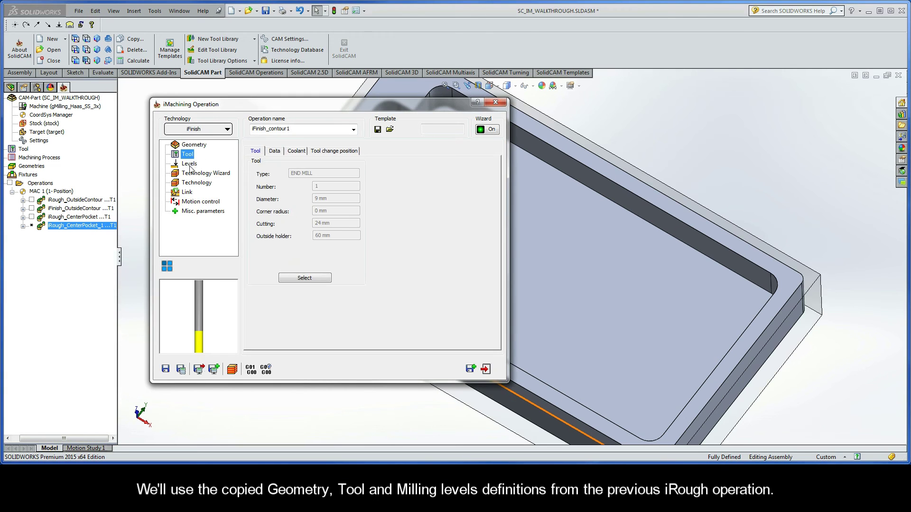
click(190, 167)
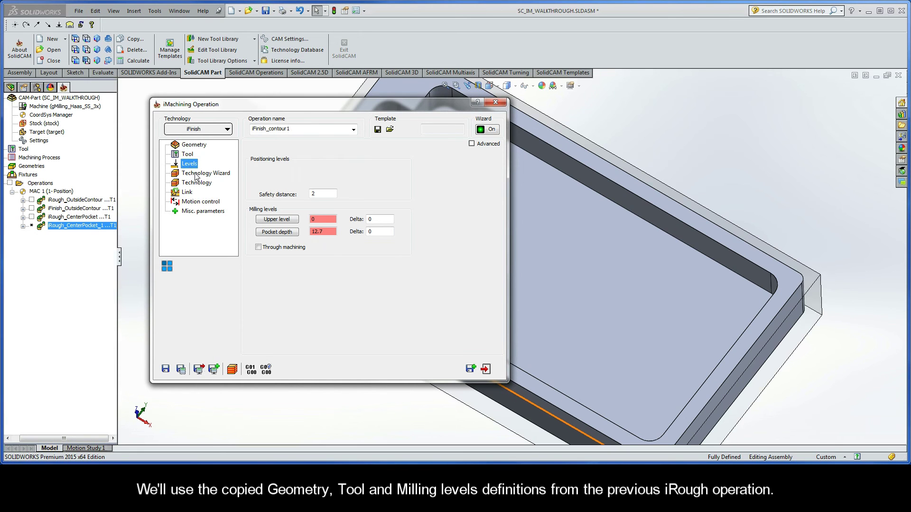
click(202, 174)
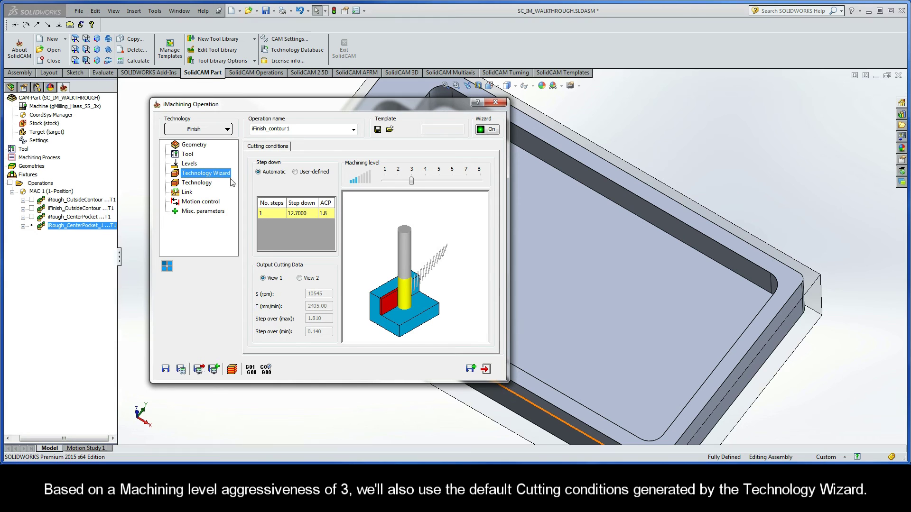
click(195, 185)
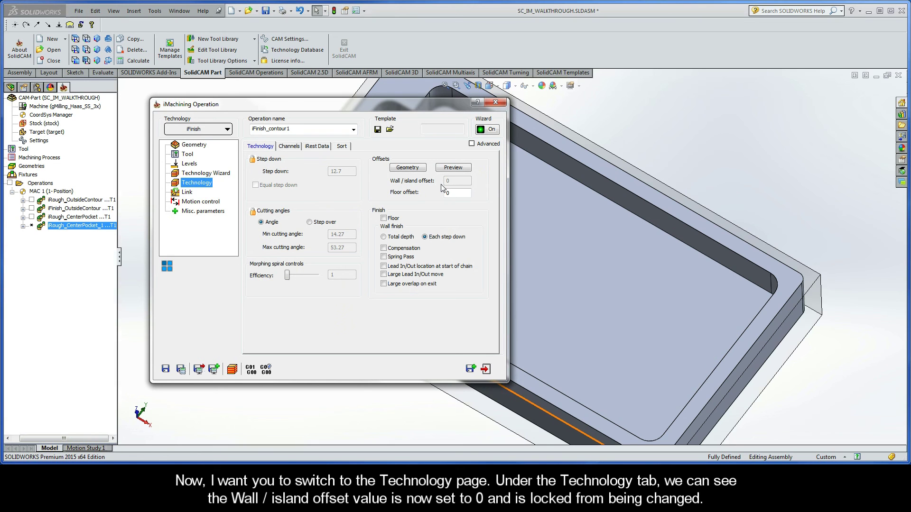
Check iRough_CenterPocket as rest parent, rename to iFinish_CenterPocket, and save and calculate.
click(318, 147)
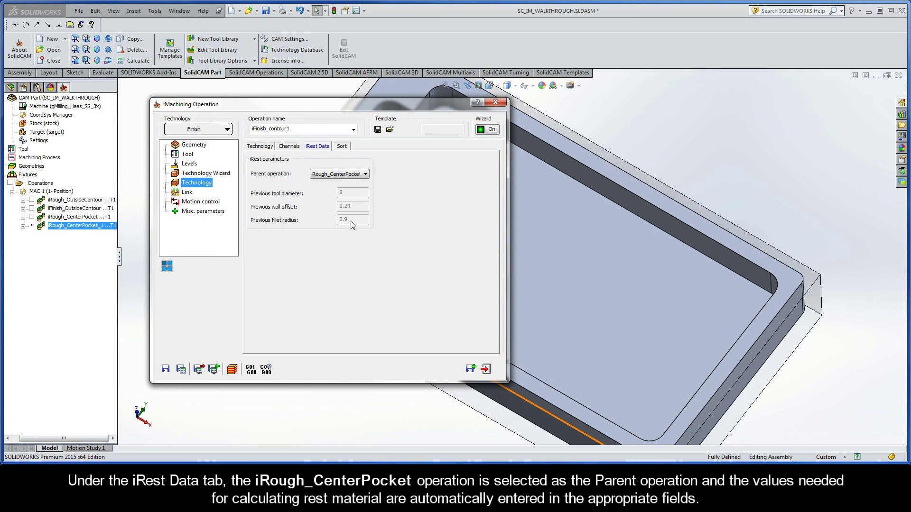
double_click(296, 129)
drag(294, 129, 269, 129)
text(CenterPocket)
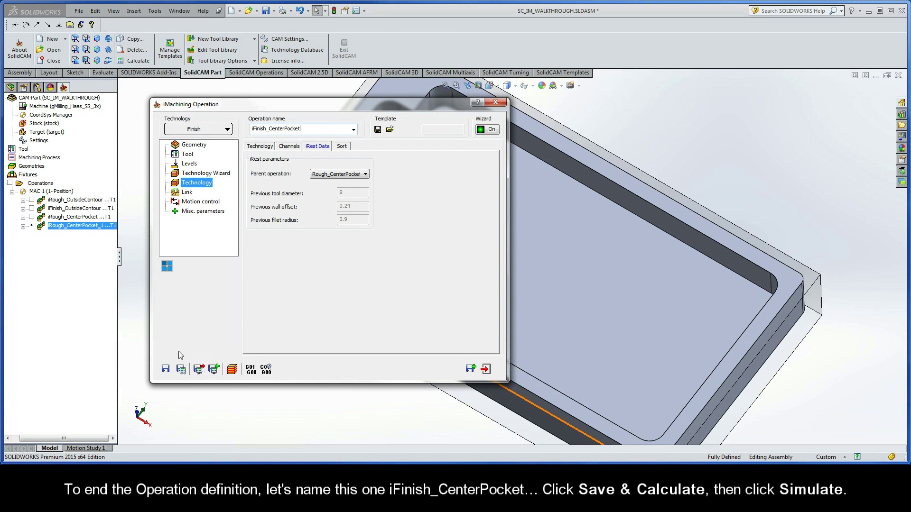
click(181, 369)
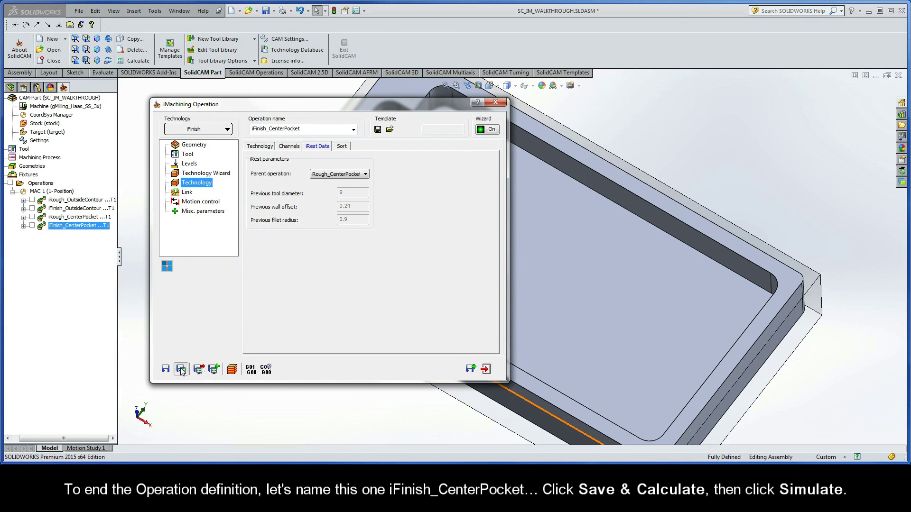
Play the finishing tool path simulation along the pocket walls and corners at adjusted speed.
click(232, 370)
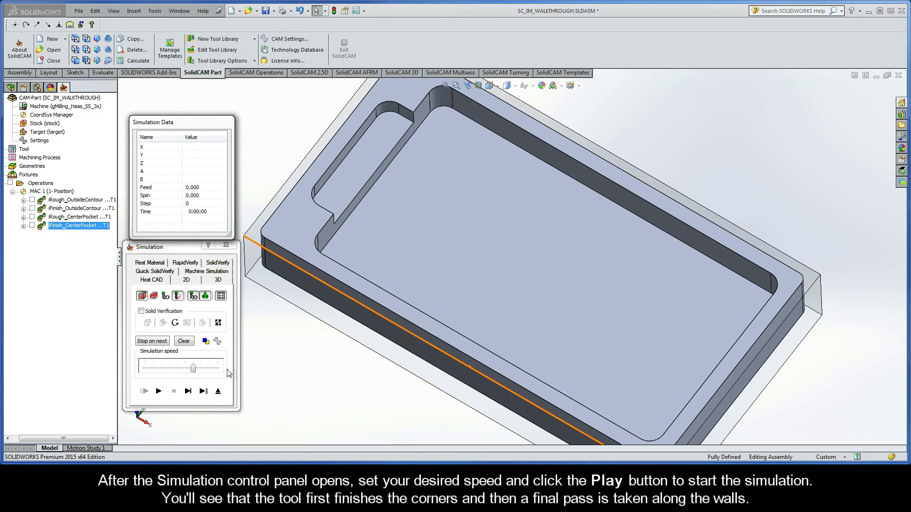
drag(194, 372, 153, 369)
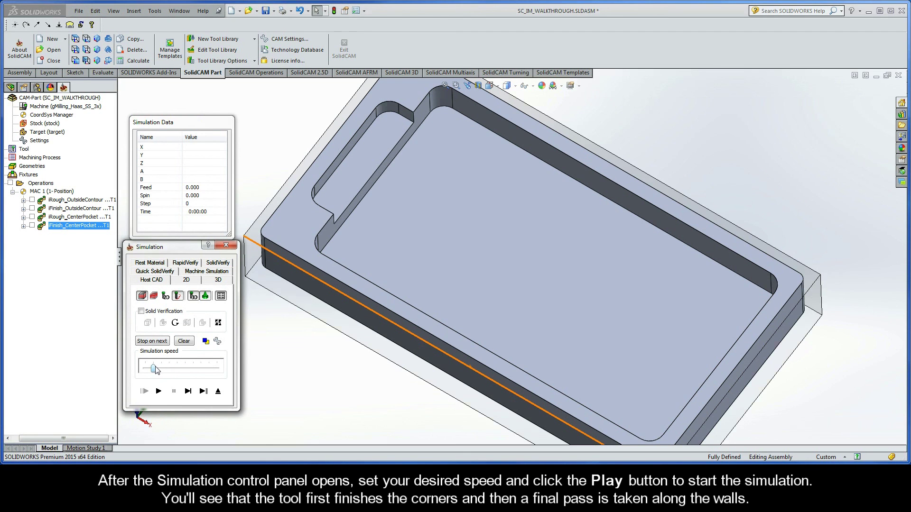
click(159, 392)
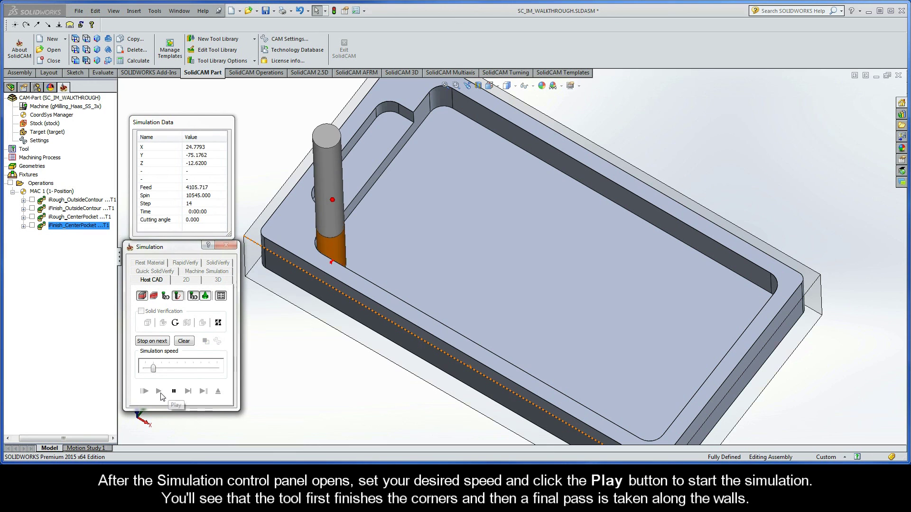
drag(154, 371, 169, 371)
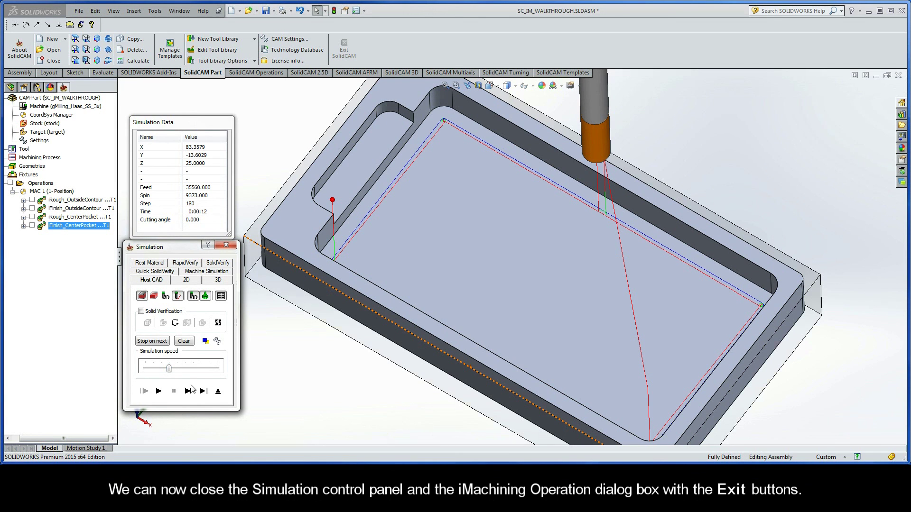
Exit the simulation and close the iFinish_CenterPocket operation dialog, showing four operations in the CAM tree.
click(218, 391)
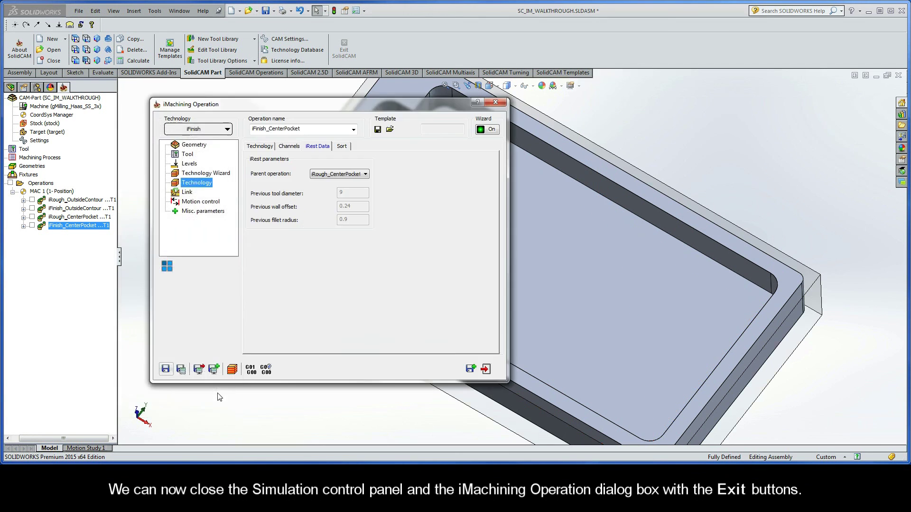
click(486, 370)
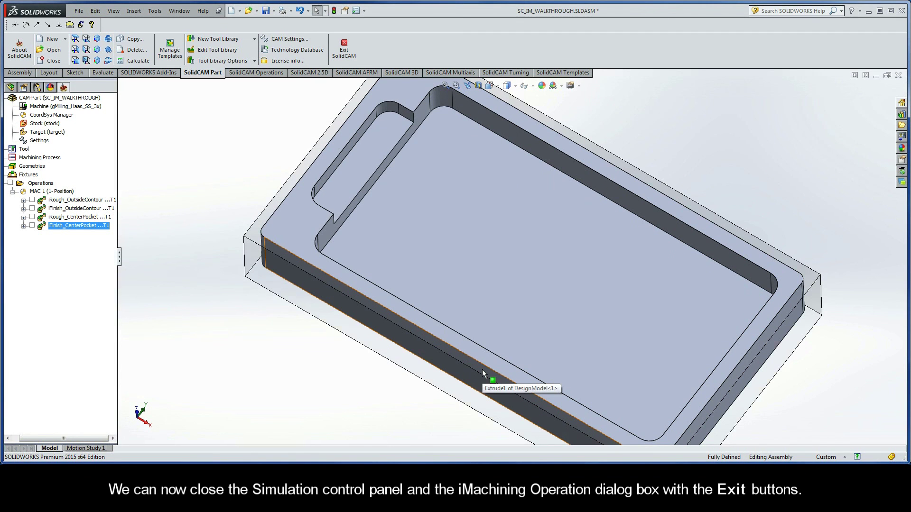